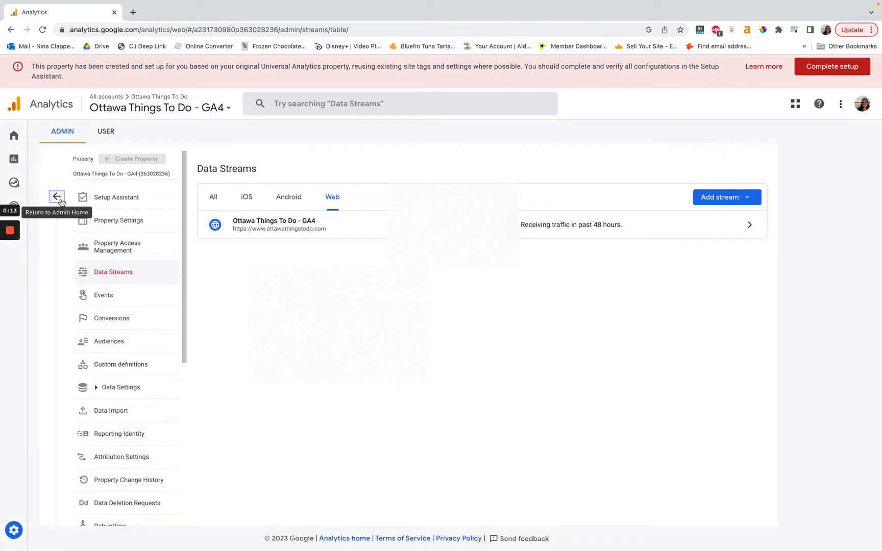
Step: Open the web stream details for Ottawa Things To Do - GA4 from the property's data streams
{"action": "left_click", "coordinate": [56, 196]}
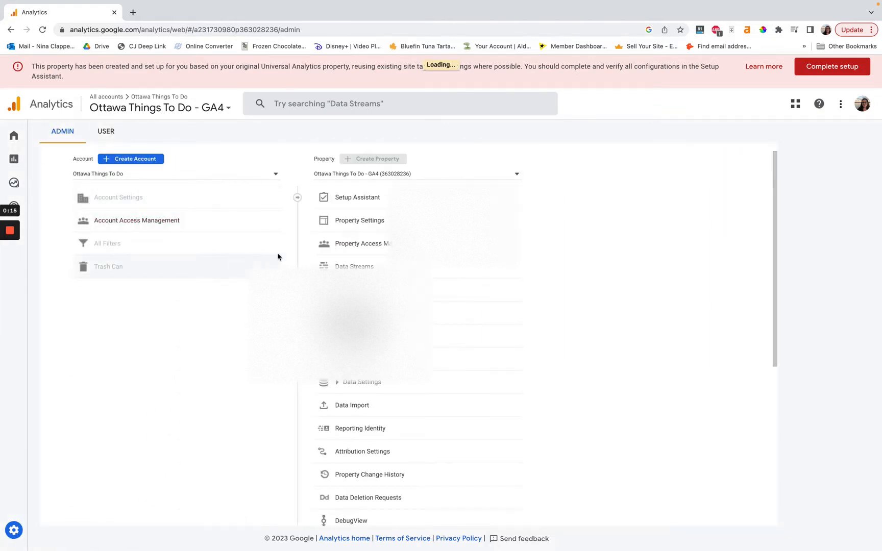
{"action": "left_click", "coordinate": [373, 274]}
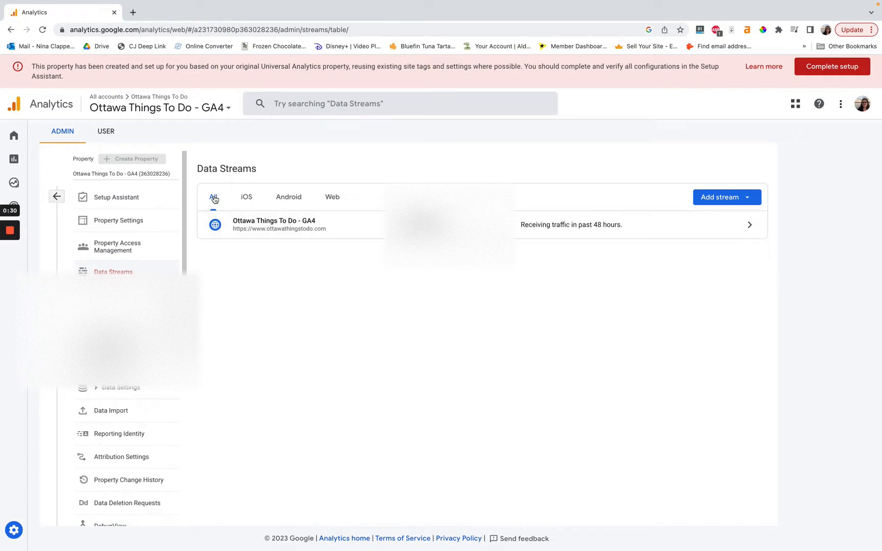
{"action": "left_click", "coordinate": [332, 199]}
{"action": "left_click", "coordinate": [749, 229]}
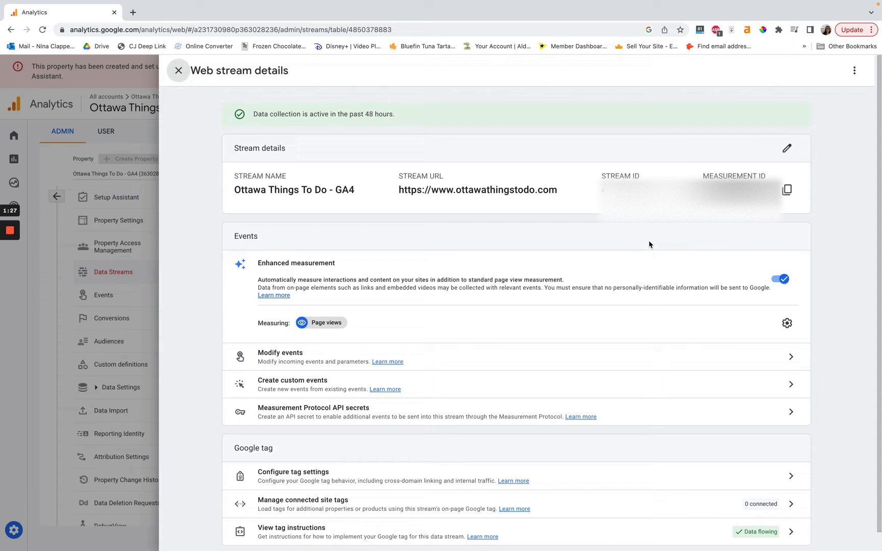
Step: Open the stream's Google tag instructions for manual installation and copy the tag code
{"action": "scroll", "coordinate": [649, 245], "scroll_direction": "down", "scroll_amount": 1}
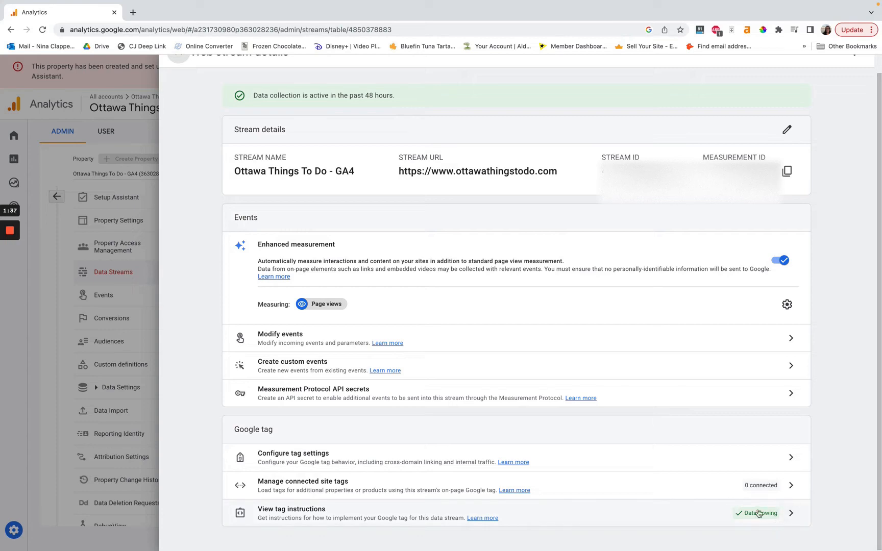
{"action": "left_click", "coordinate": [792, 514]}
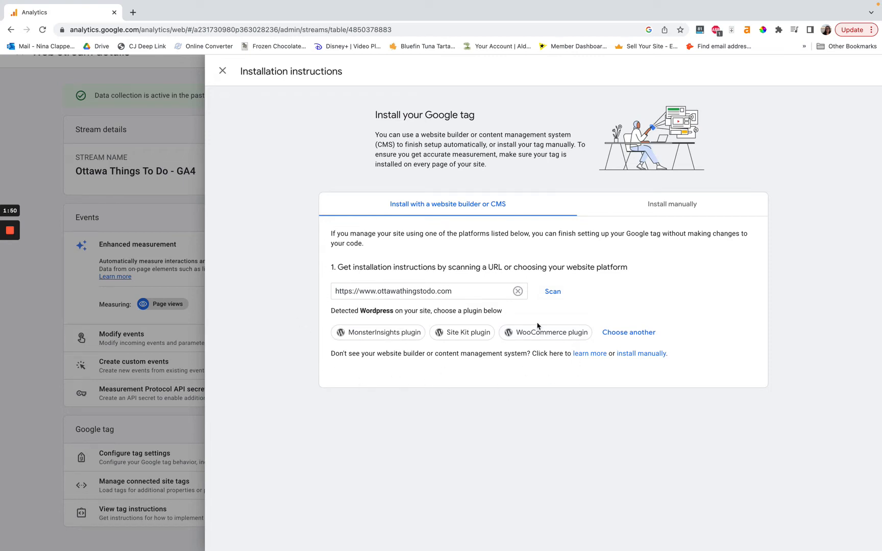
{"action": "left_click", "coordinate": [644, 210]}
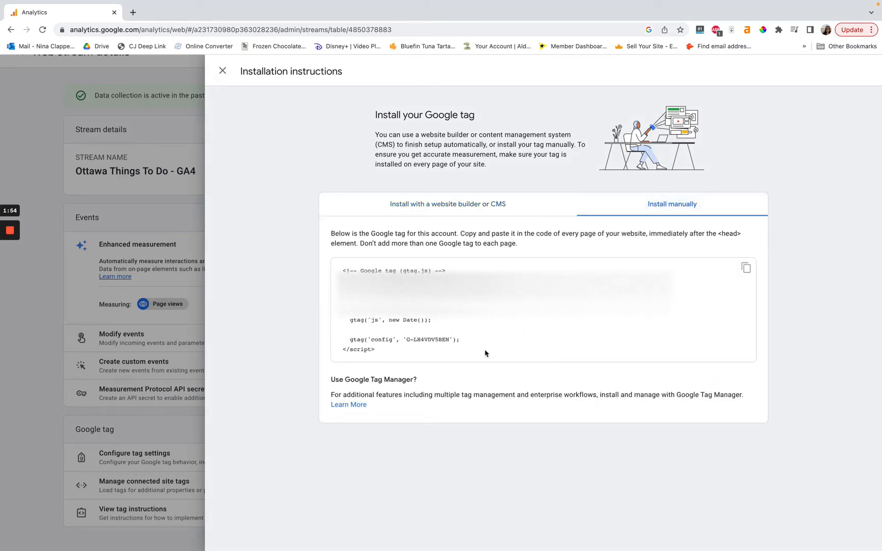
{"action": "left_click", "coordinate": [747, 268]}
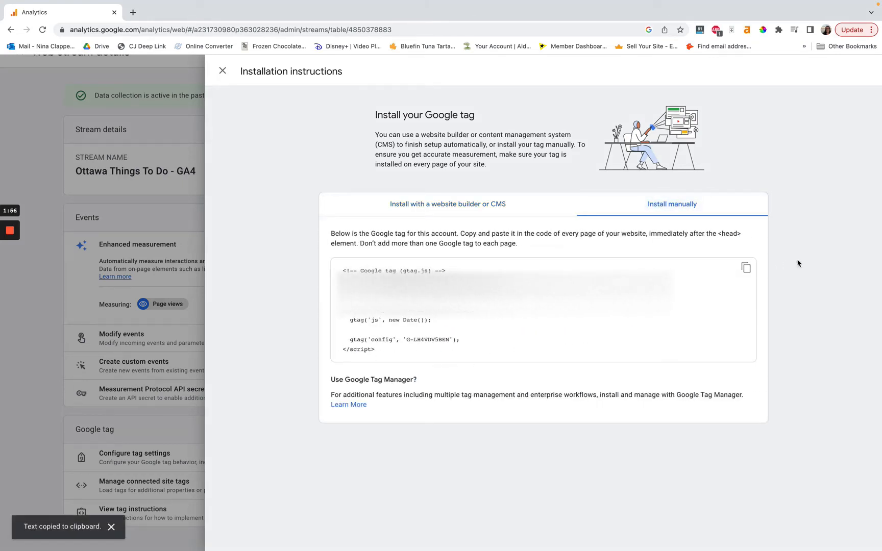
Step: Open the WordPress dashboard at ottawathingstodo.com/wp-admin in a new browser tab
{"action": "left_click", "coordinate": [133, 15]}
{"action": "type", "text": "ottawathingstodo.com/wp-admin"}
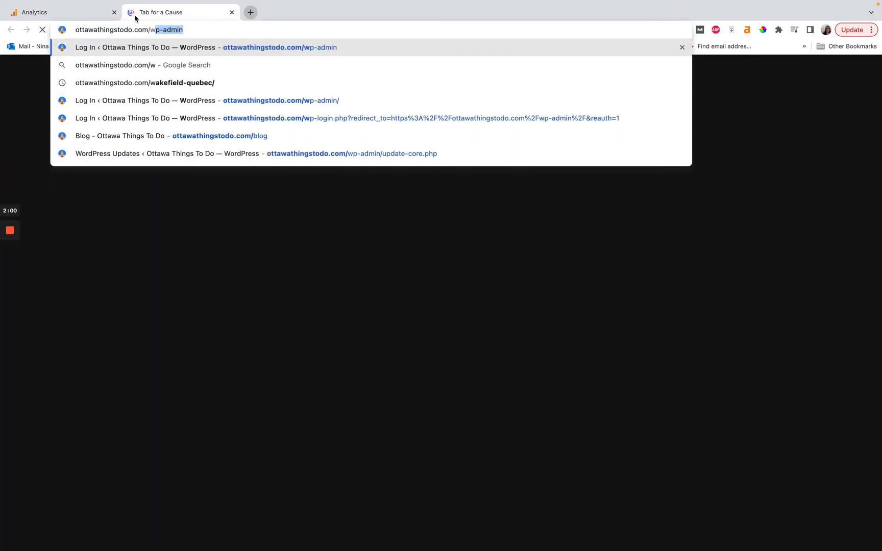
{"action": "key", "text": "Return"}
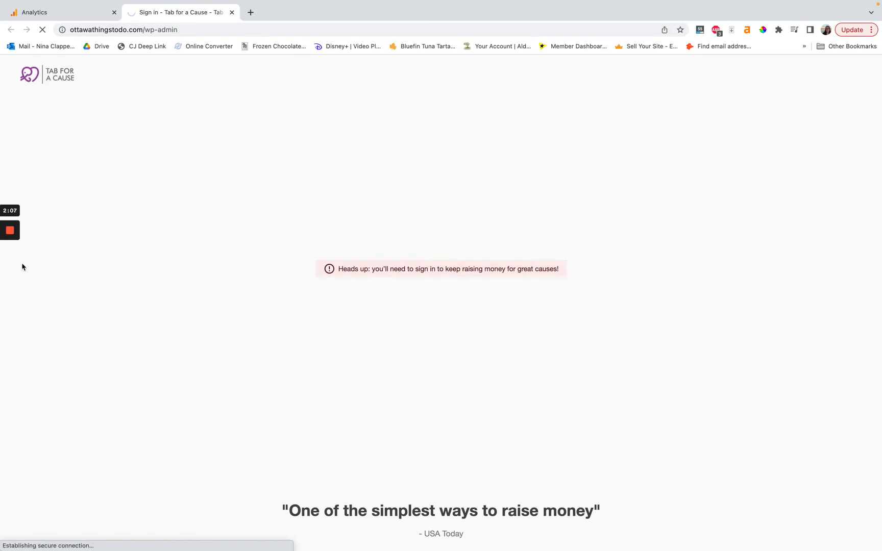
{"action": "mouse_move", "coordinate": [12, 269]}
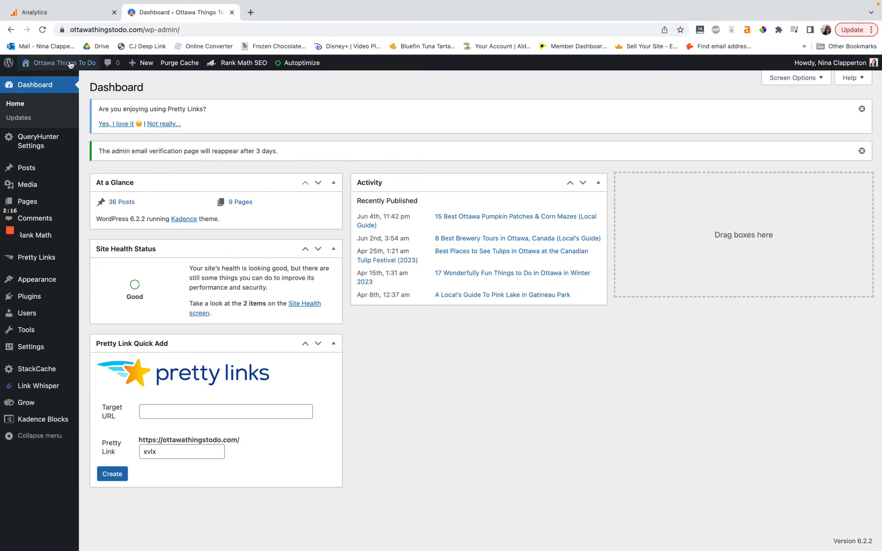
Step: Visit the site's front end and open the Custom Scripts section of the theme customizer
{"action": "left_click", "coordinate": [51, 80]}
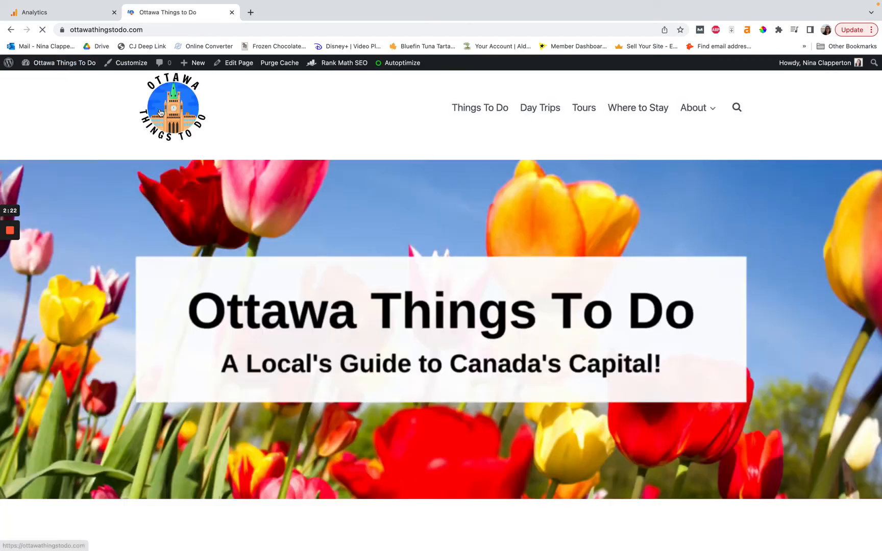
{"action": "left_click", "coordinate": [126, 68]}
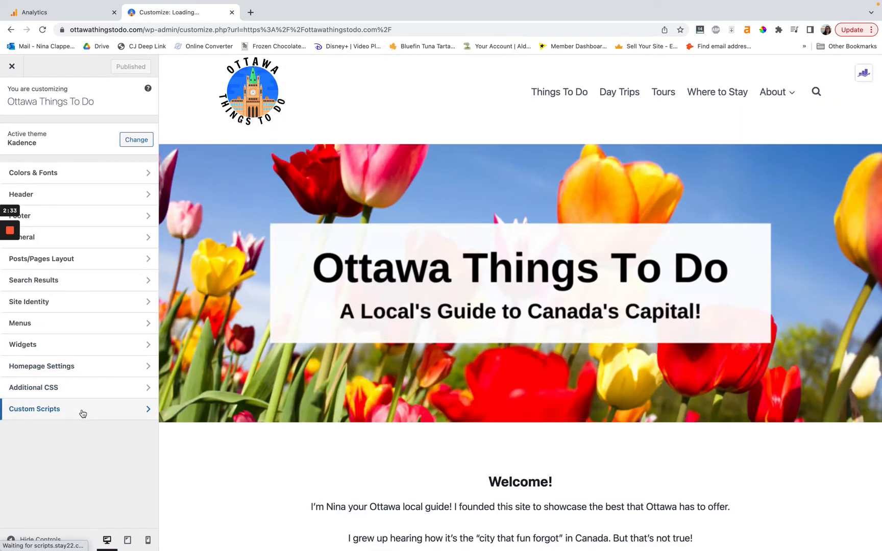
{"action": "left_click", "coordinate": [83, 411]}
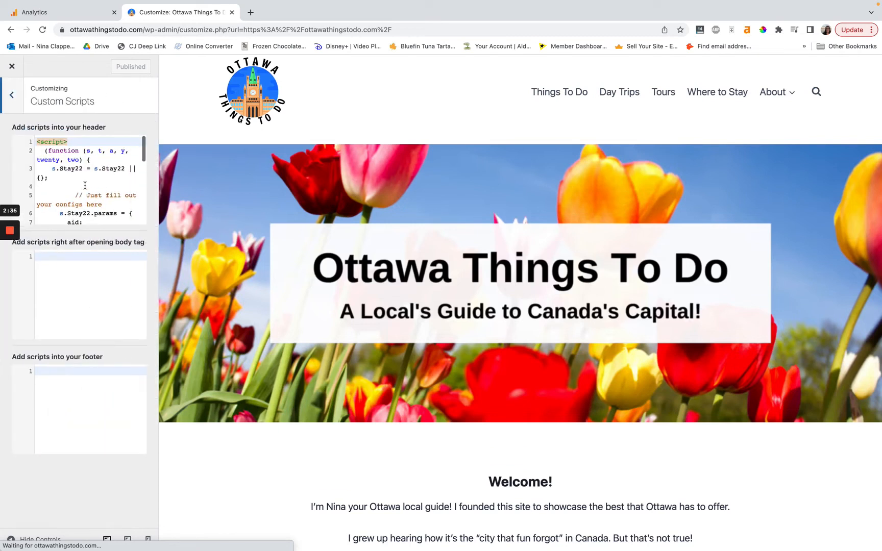
Step: Paste the copied Google tag below the existing script in the site's header scripts
{"action": "scroll", "coordinate": [113, 183], "scroll_direction": "down", "scroll_amount": 8}
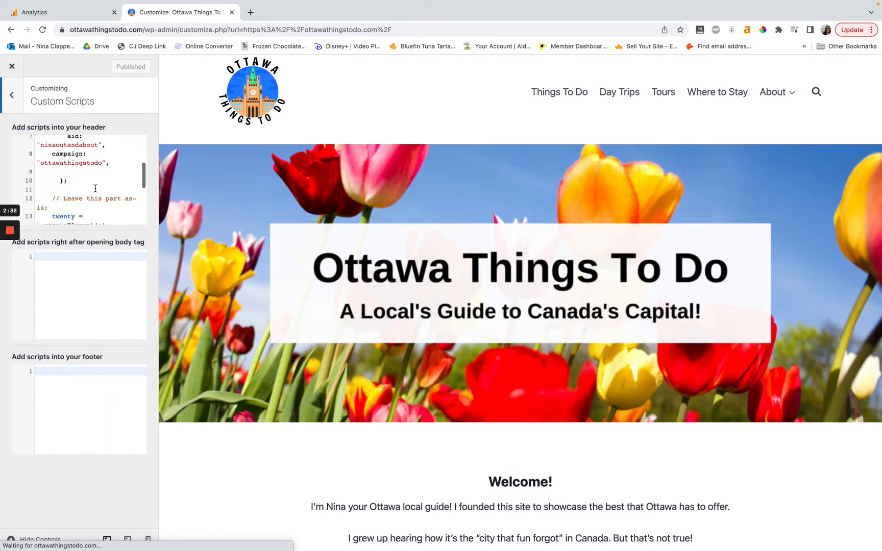
{"action": "left_click", "coordinate": [89, 217]}
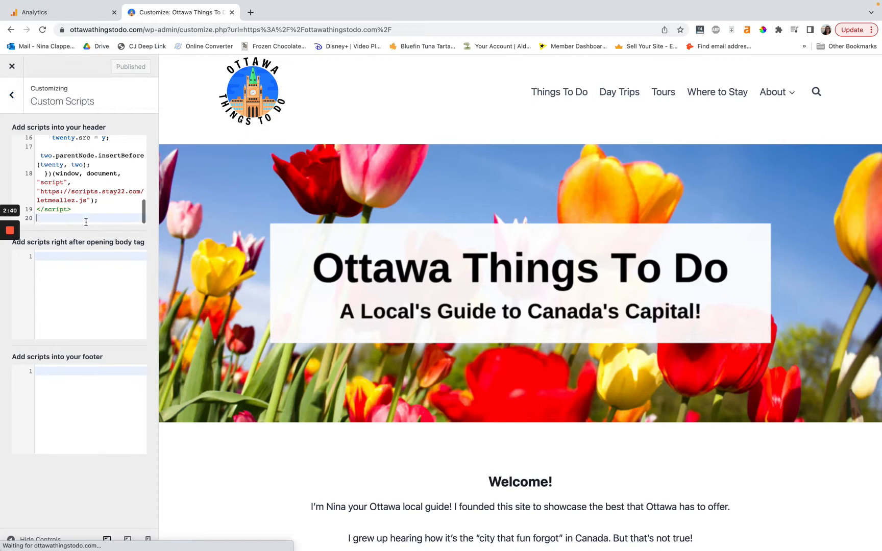
{"action": "key", "text": "super+v"}
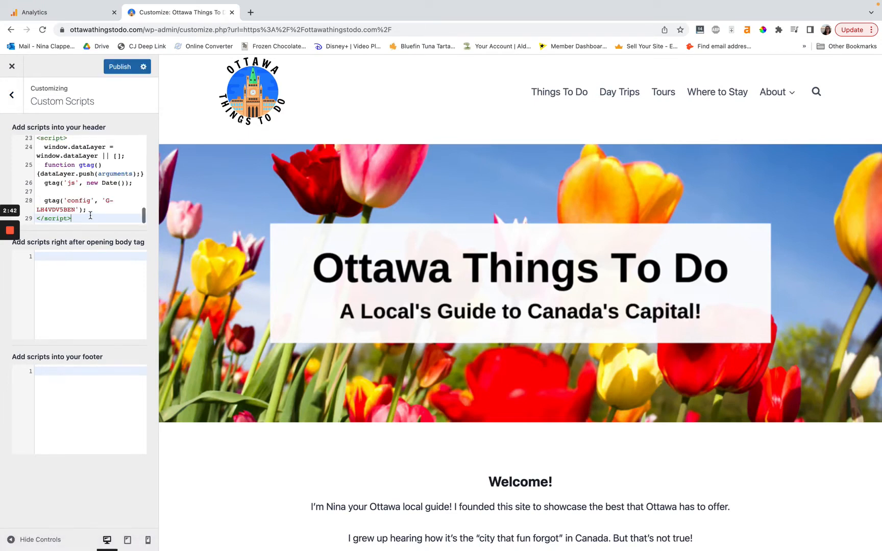
Step: Undo pasting the Google tag and close the customizer, discarding the unsaved changes
{"action": "key", "text": "super+z"}
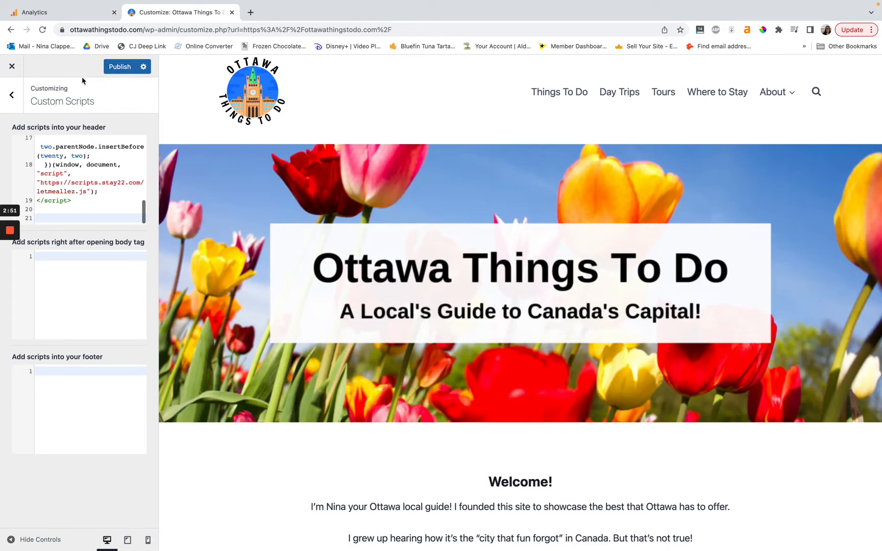
{"action": "left_click", "coordinate": [15, 69]}
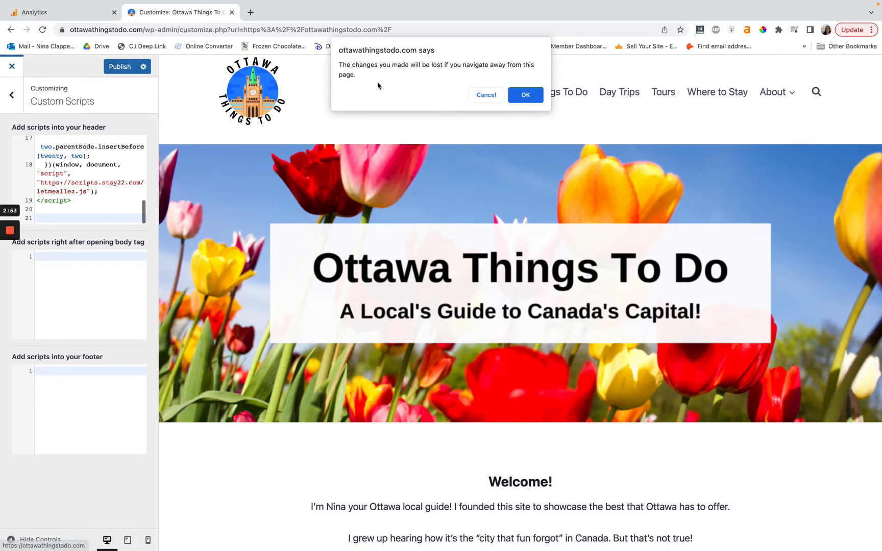
{"action": "left_click", "coordinate": [524, 98]}
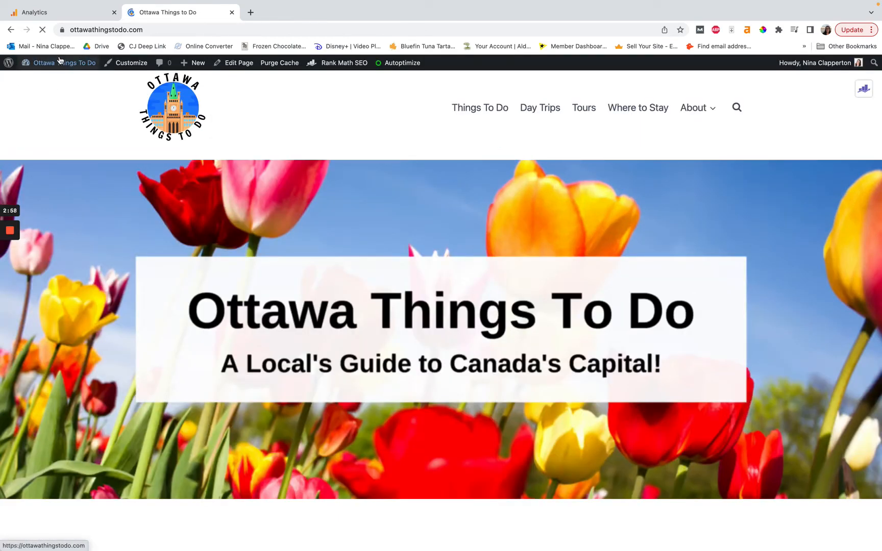
Step: Return to the WordPress dashboard and search the plugins available to install for "header"
{"action": "mouse_move", "coordinate": [46, 63]}
{"action": "left_click", "coordinate": [45, 80]}
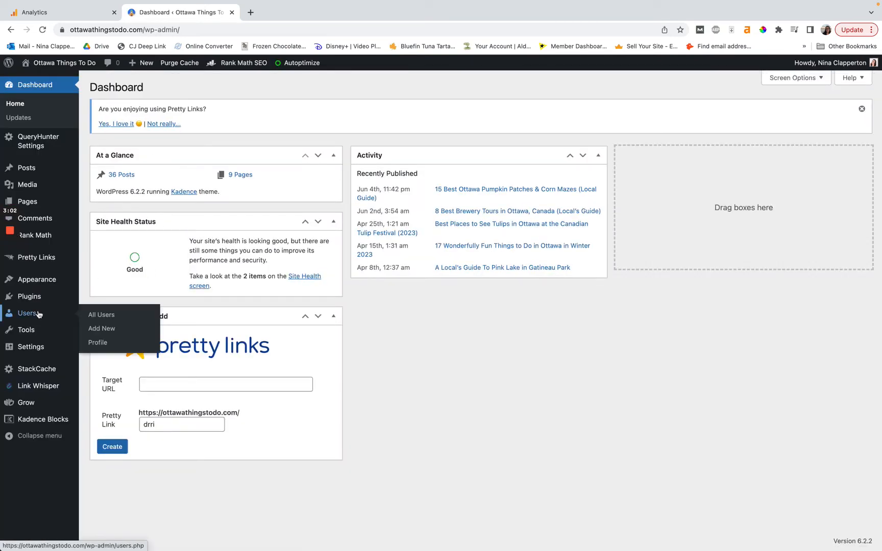
{"action": "mouse_move", "coordinate": [40, 303]}
{"action": "left_click", "coordinate": [109, 311]}
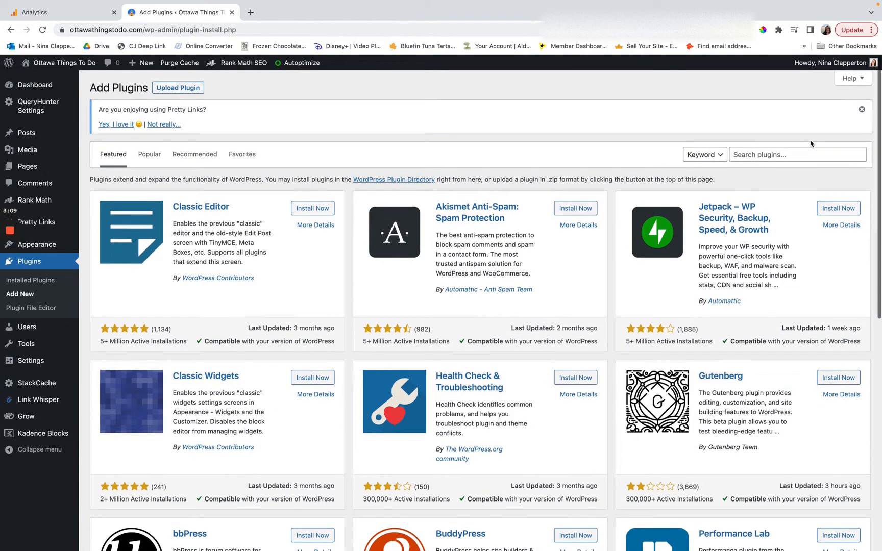
{"action": "left_click", "coordinate": [796, 153]}
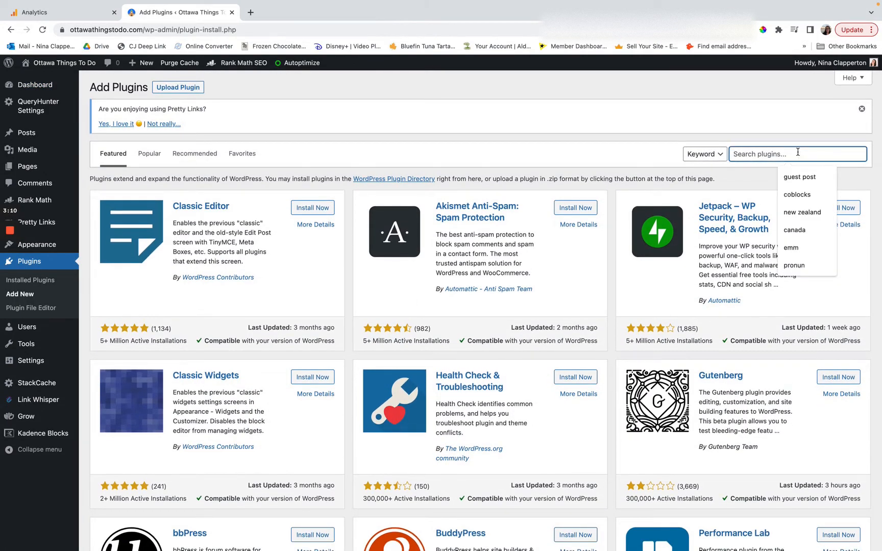
{"action": "type", "text": "header"}
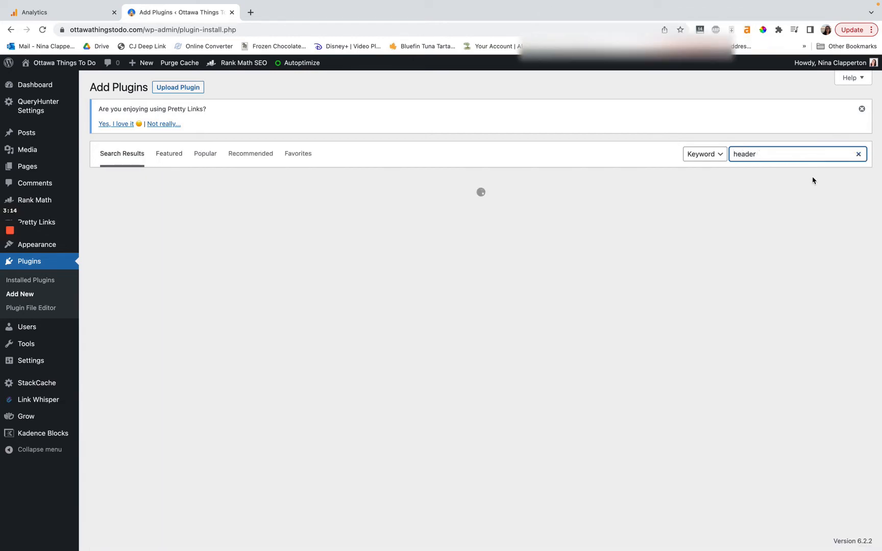
{"action": "left_click", "coordinate": [797, 181]}
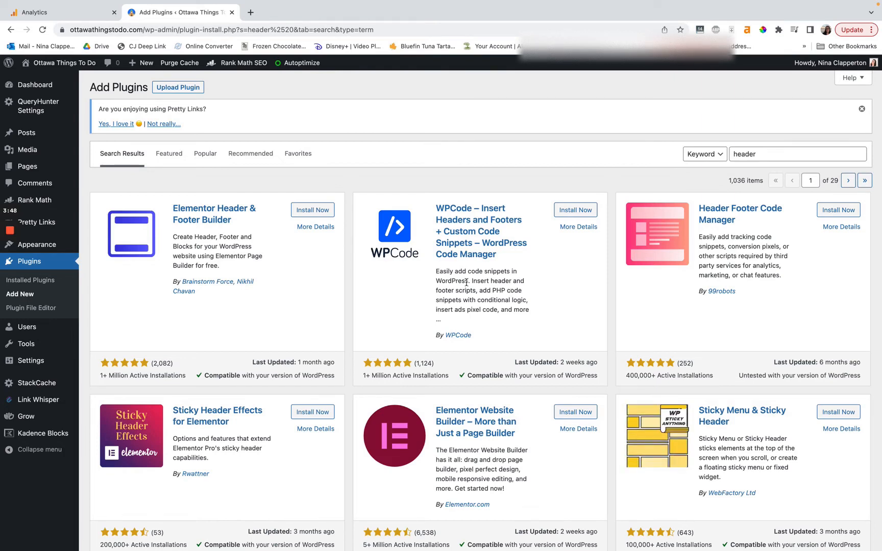
Step: Switch back to Google Analytics, close the installation instructions and stream details, and open the property's Home overview
{"action": "left_click", "coordinate": [67, 18]}
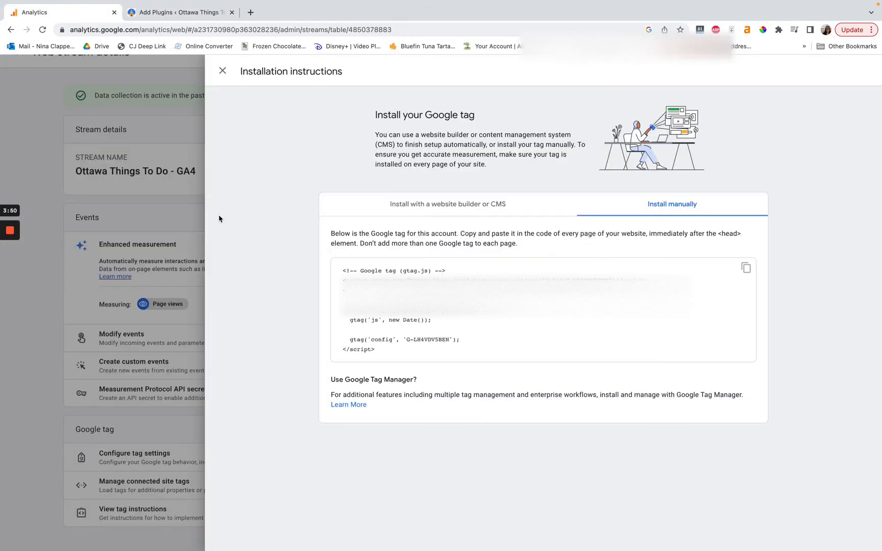
{"action": "left_click", "coordinate": [131, 249]}
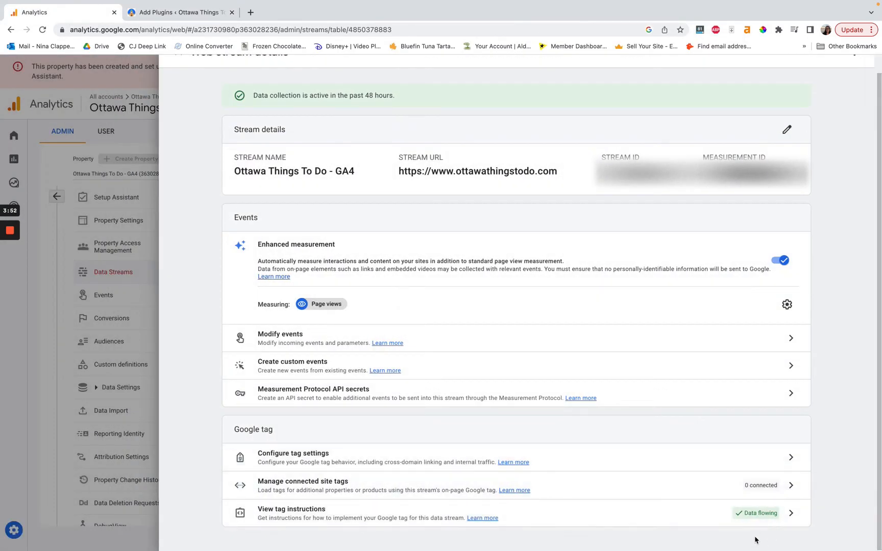
{"action": "left_click", "coordinate": [45, 299]}
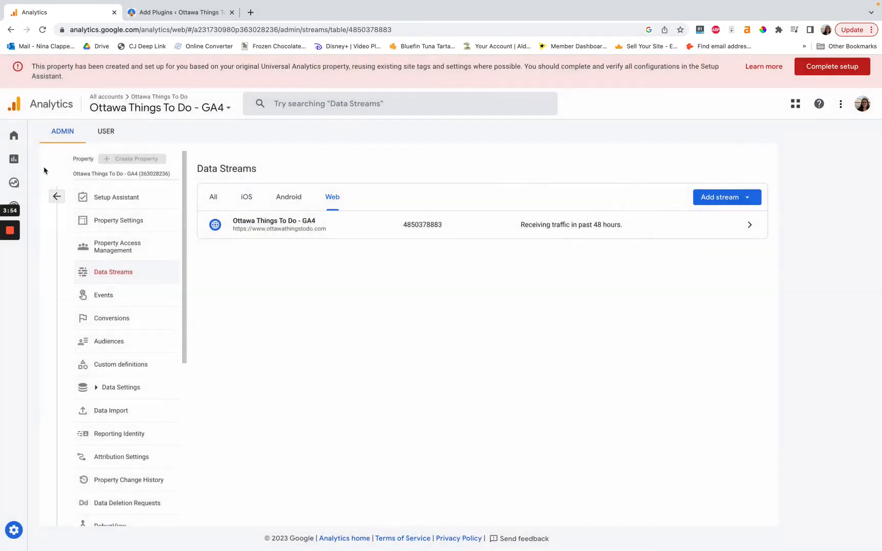
{"action": "left_click", "coordinate": [19, 136]}
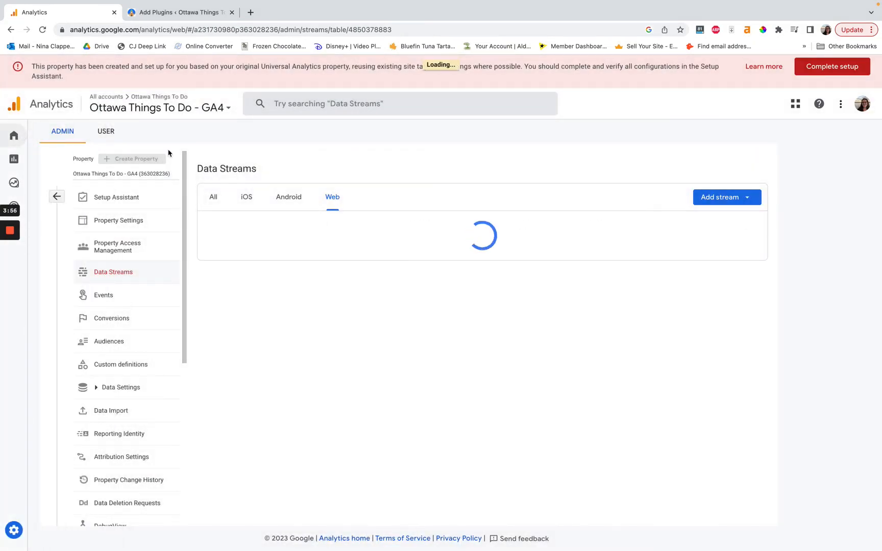
{"action": "mouse_move", "coordinate": [21, 141]}
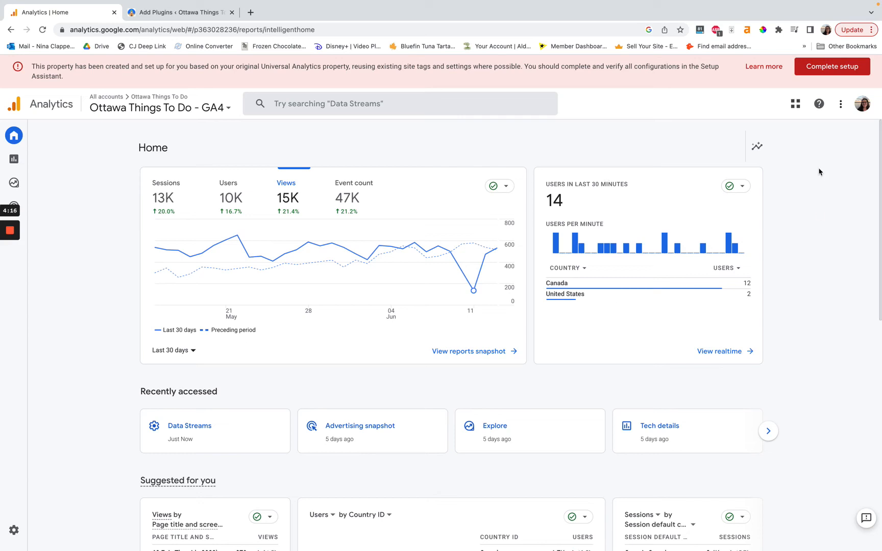
Step: Review the Home overview and the realtime report for users in the last 30 minutes, and go back to Home
{"action": "mouse_move", "coordinate": [742, 187]}
{"action": "scroll", "coordinate": [525, 293], "scroll_direction": "down", "scroll_amount": 3}
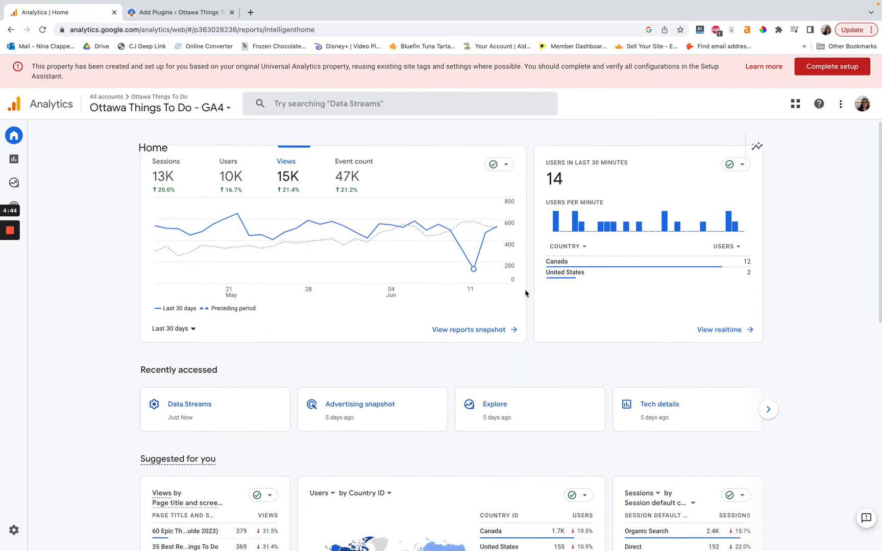
{"action": "scroll", "coordinate": [610, 260], "scroll_direction": "up", "scroll_amount": 3}
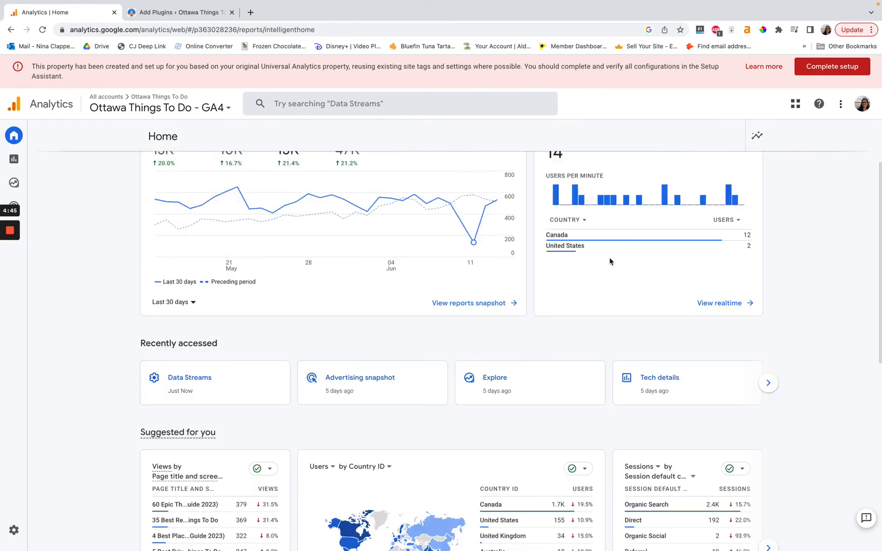
{"action": "left_click", "coordinate": [733, 358]}
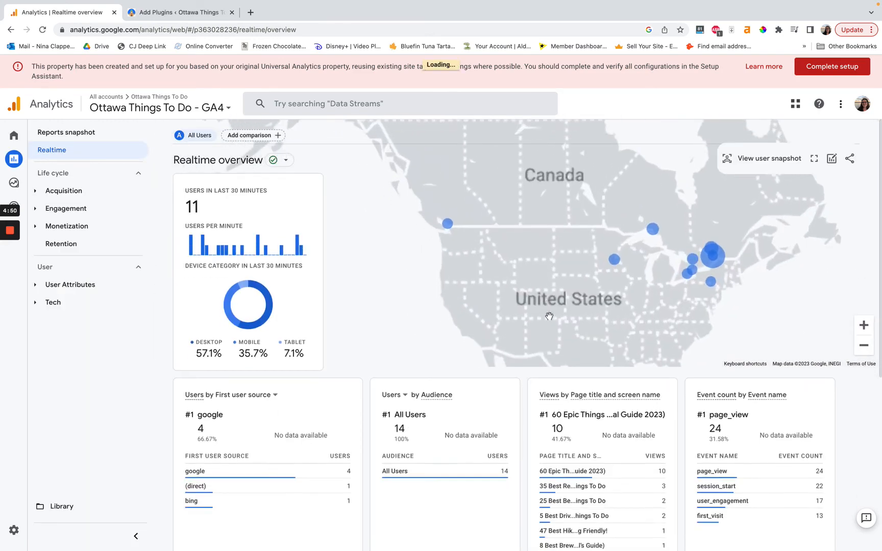
{"action": "scroll", "coordinate": [658, 443], "scroll_direction": "down", "scroll_amount": 4}
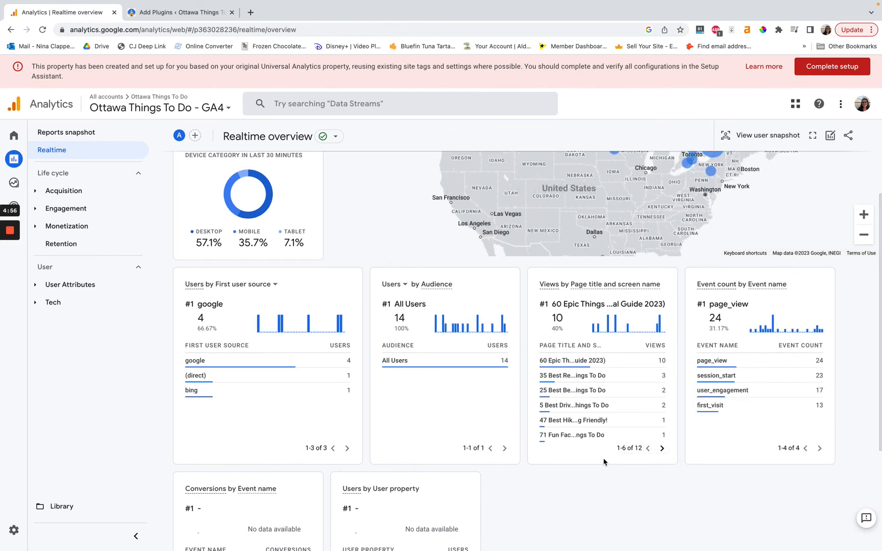
{"action": "key", "text": "super+Left"}
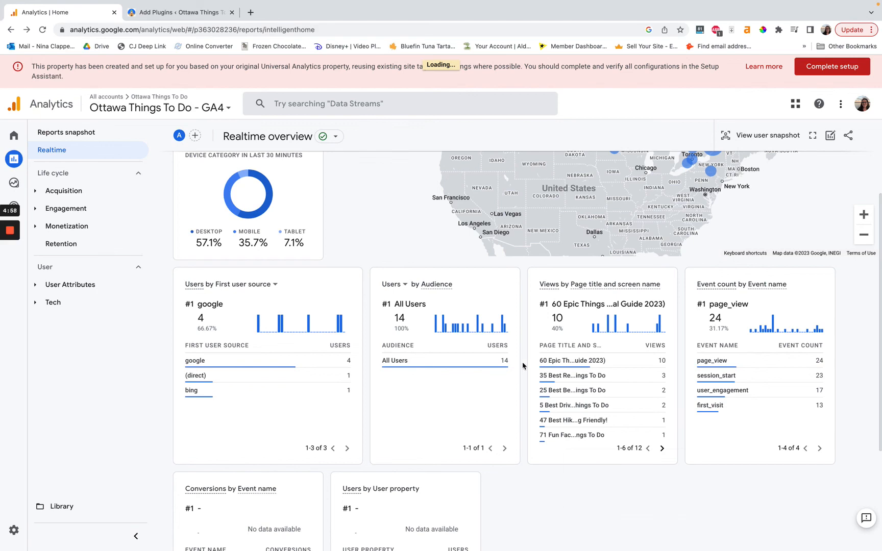